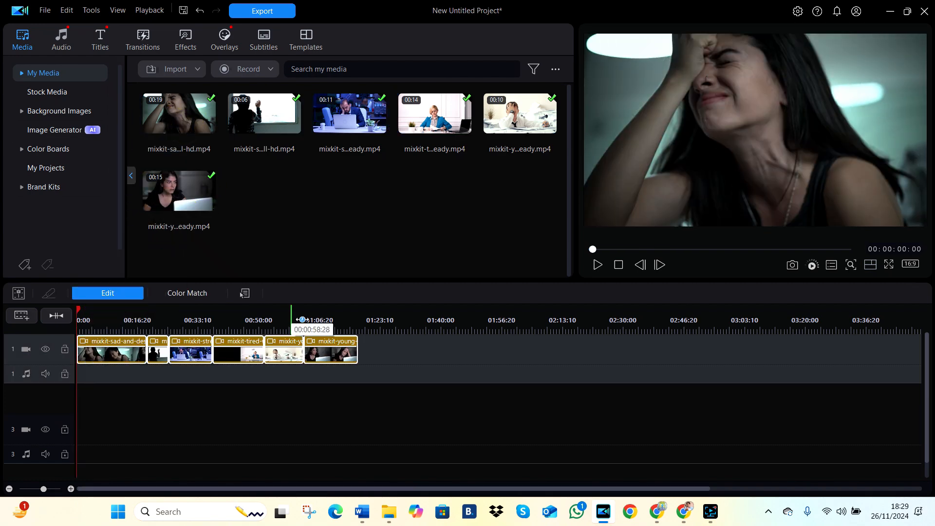
Step: Apply the Old Movie effect from the Retro video effects to the first clip and preview it
left_click(597, 269)
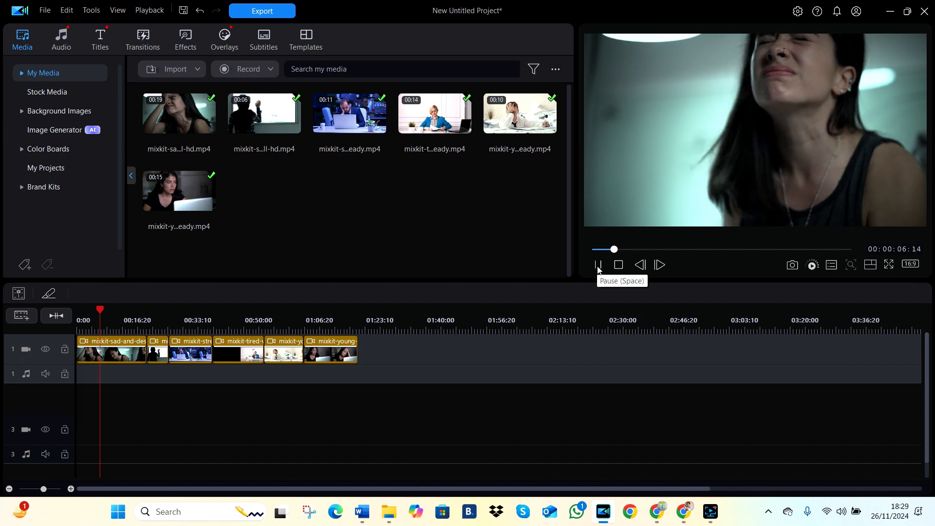
left_click(597, 265)
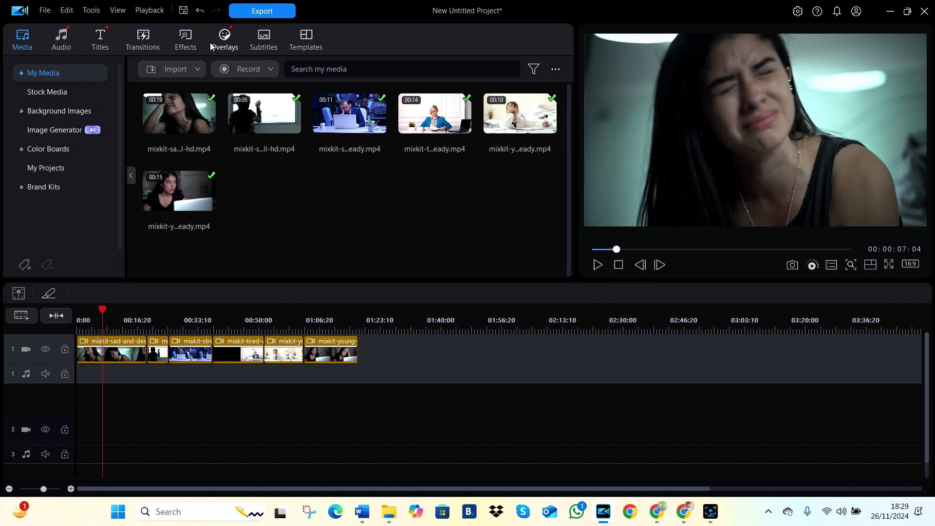
left_click(190, 42)
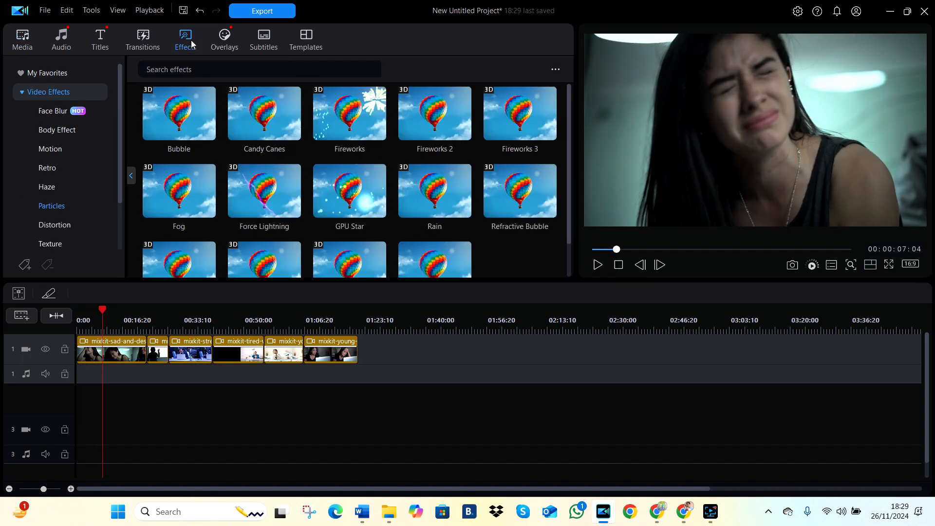
left_click(60, 117)
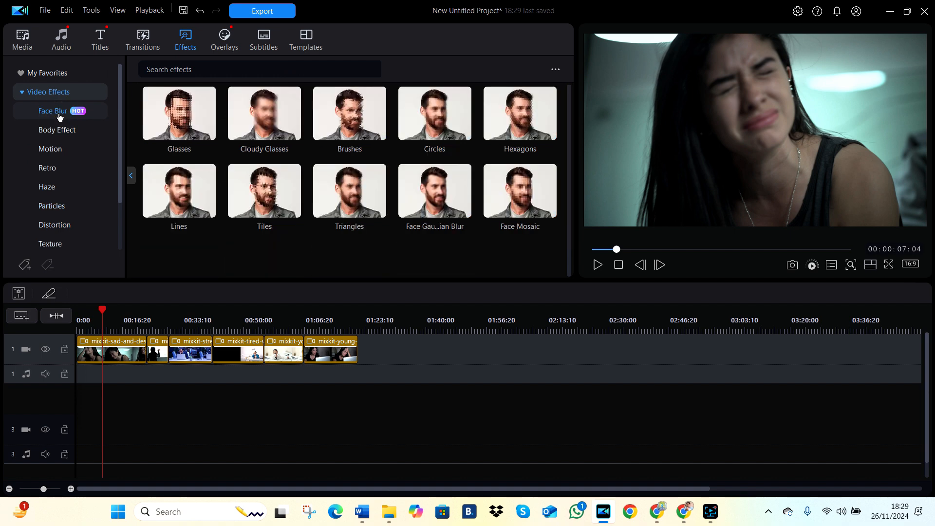
left_click(59, 135)
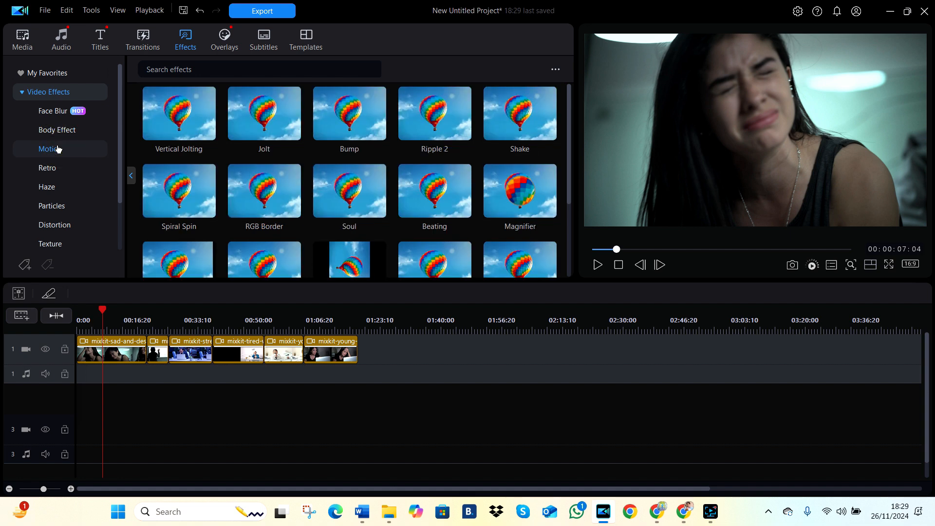
left_click(57, 172)
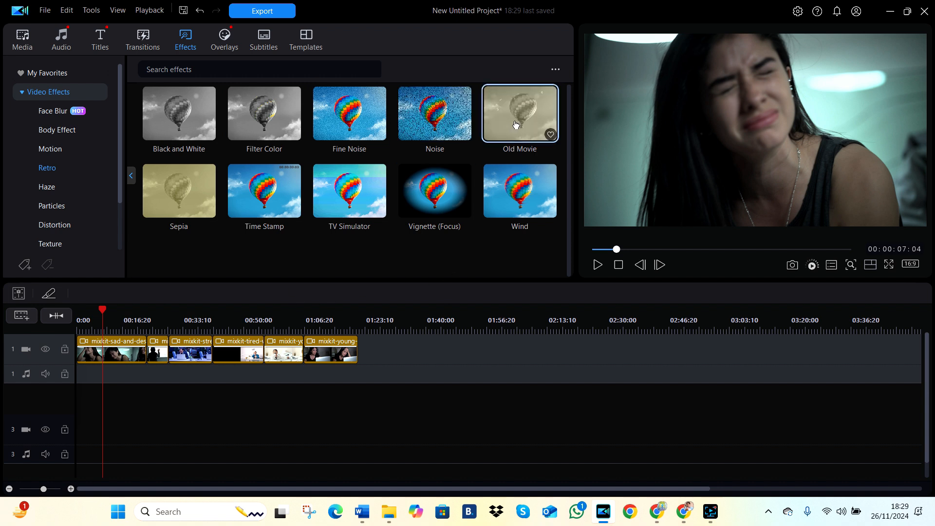
left_click_drag(516, 125, 108, 347)
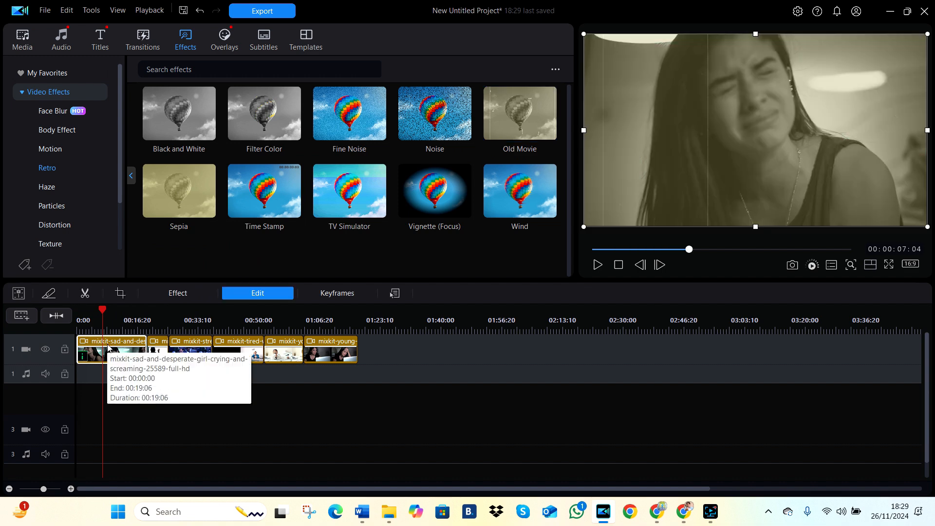
left_click(598, 265)
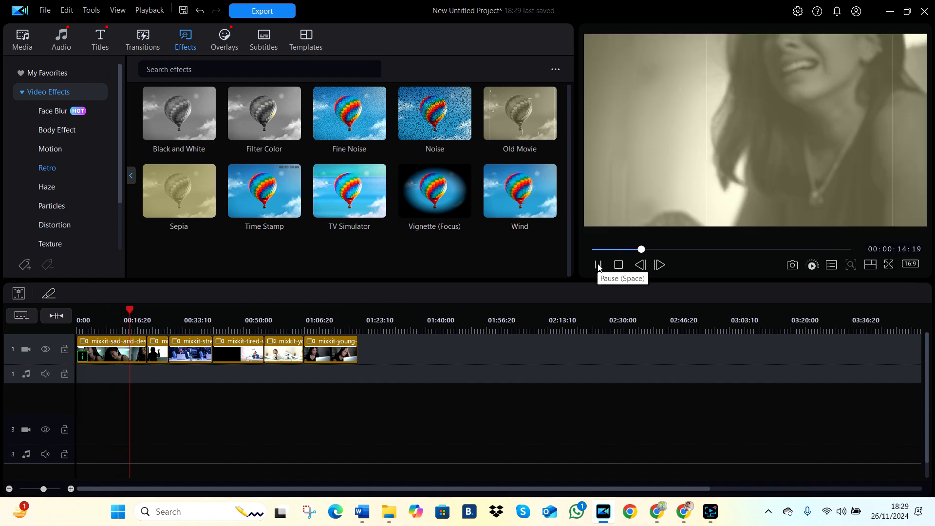
left_click(598, 266)
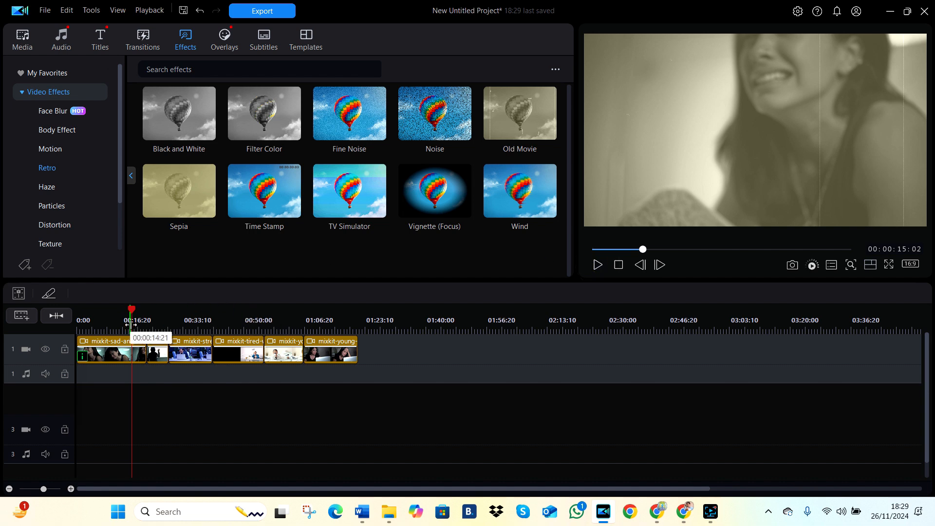
Step: Apply the Fish Eye effect from the Distortion video effects to the second clip, the sad girl at the window
left_click(162, 320)
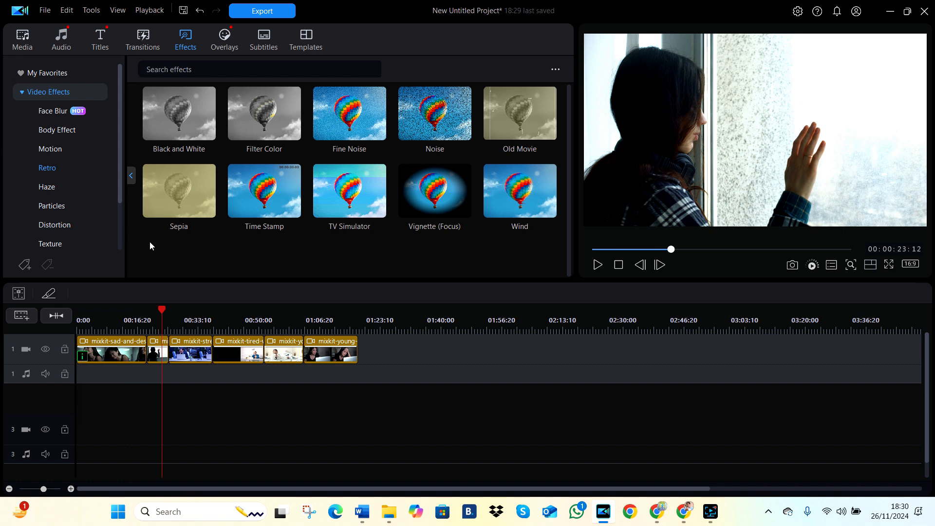
left_click(61, 225)
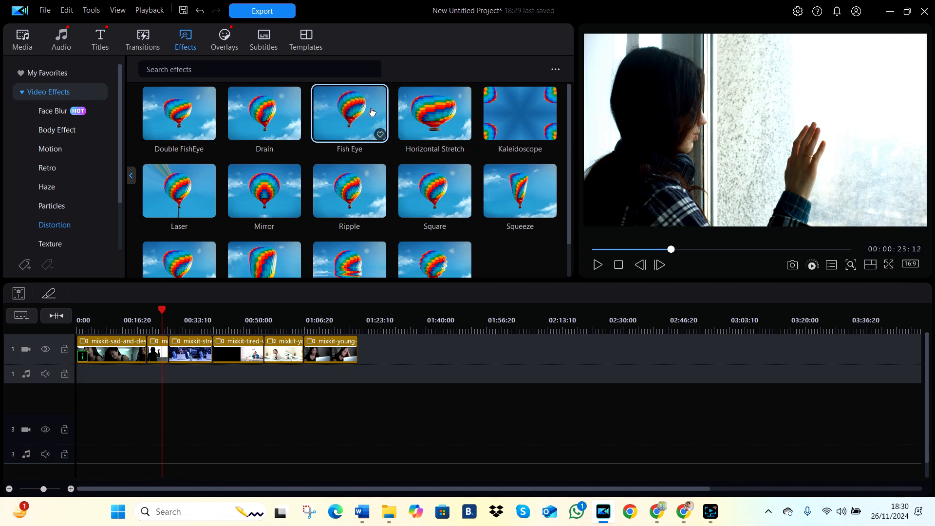
mouse_move(372, 112)
left_mouse_down()
mouse_move(197, 284)
mouse_move(165, 351)
left_mouse_up()
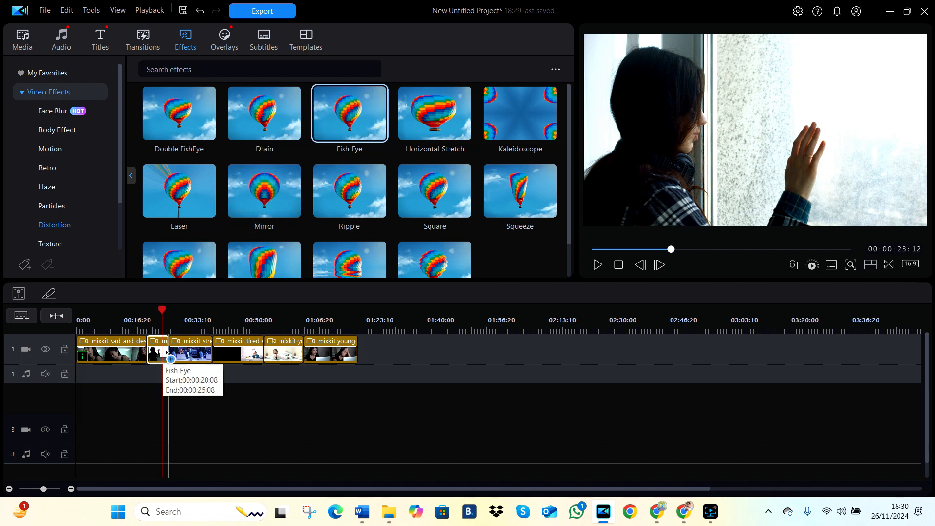
left_click(164, 351)
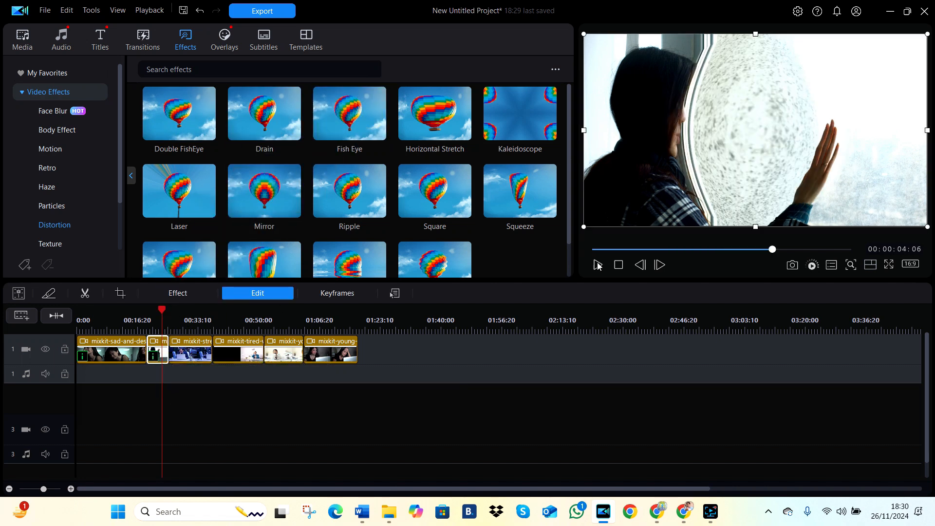
Step: Play the timeline from the end of the first clip through the second clip to preview the Fish Eye effect
left_click(146, 328)
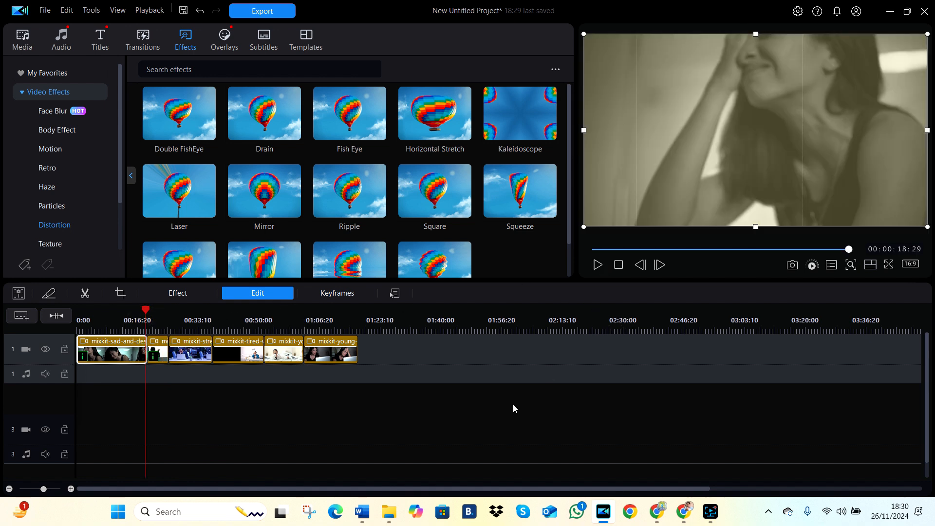
left_click(490, 425)
left_click(598, 270)
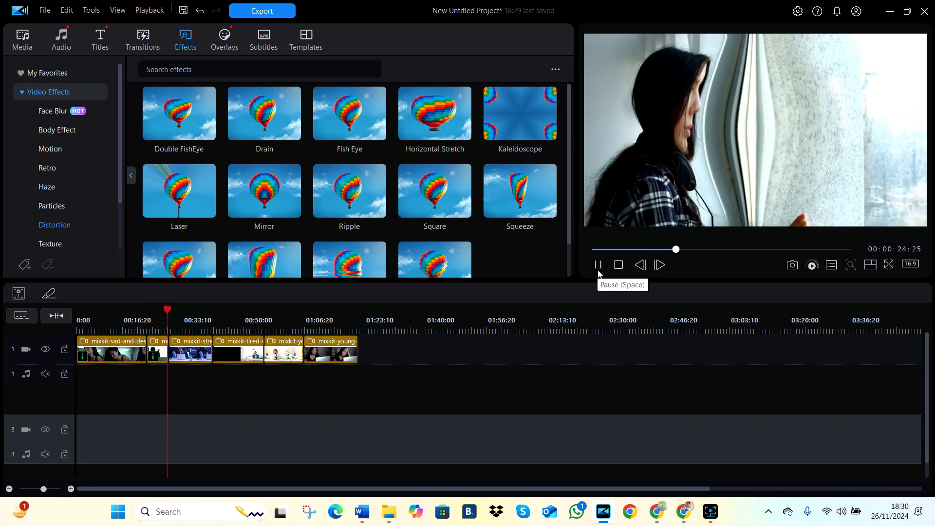
left_click(597, 268)
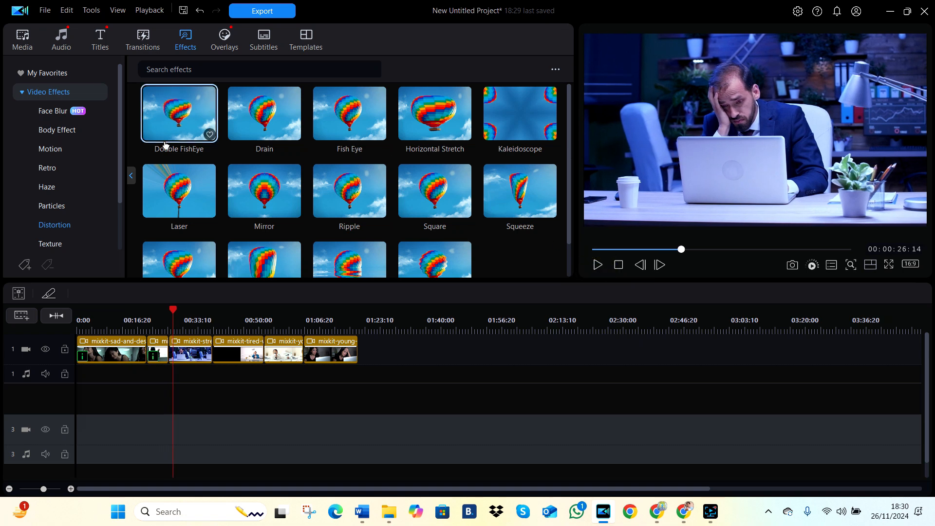
Step: Add the Slide 18 transition at the start of the stressed businessman clip
left_click(141, 42)
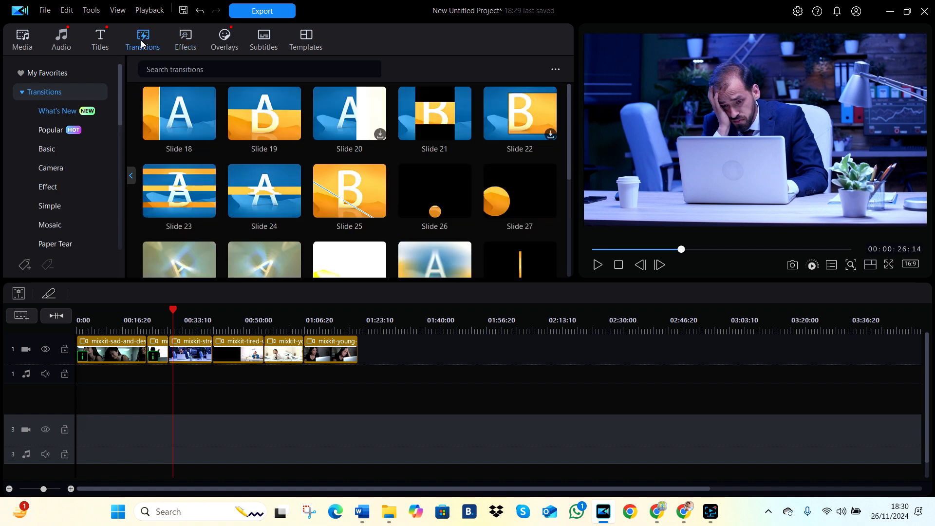
left_click(180, 106)
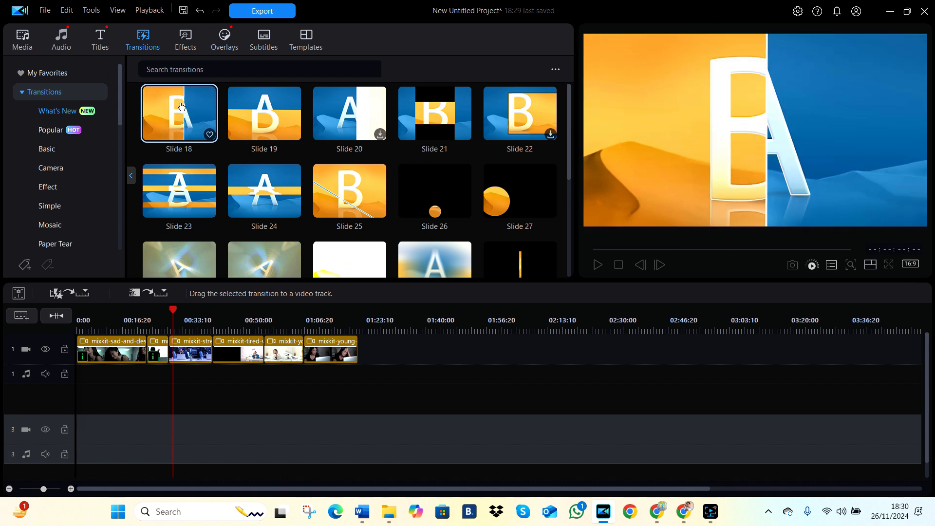
left_click(161, 315)
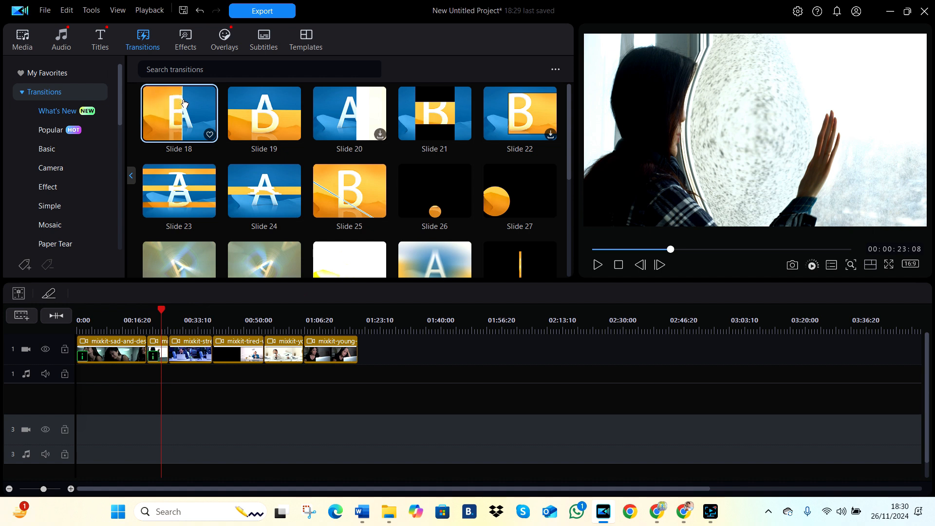
left_click_drag(184, 103, 211, 334)
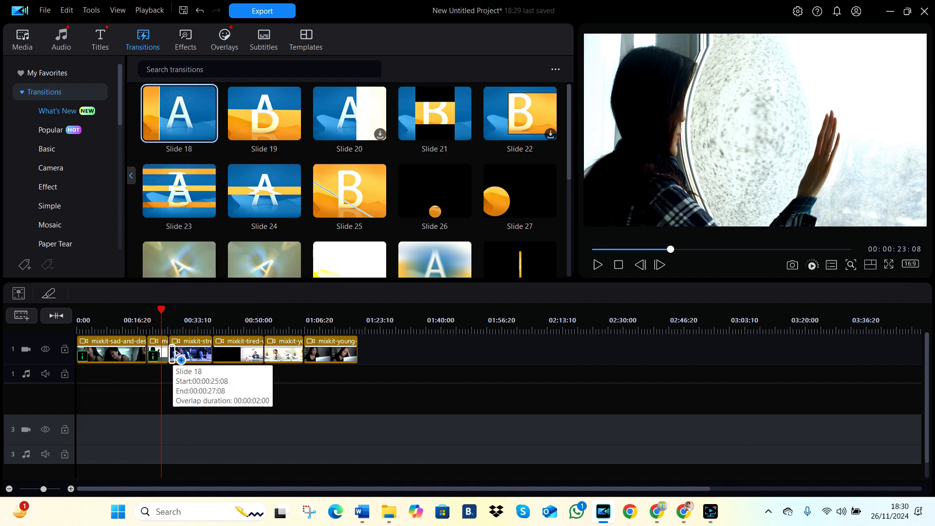
left_click(173, 353)
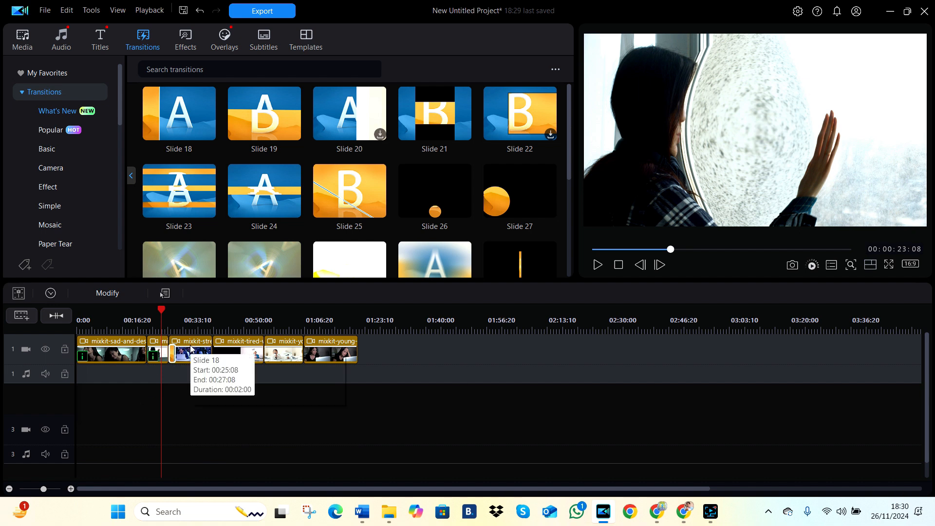
Step: Set the Slide 18 transition's duration to 00;00;02;02 and close its settings
left_click(70, 488)
left_click(70, 489)
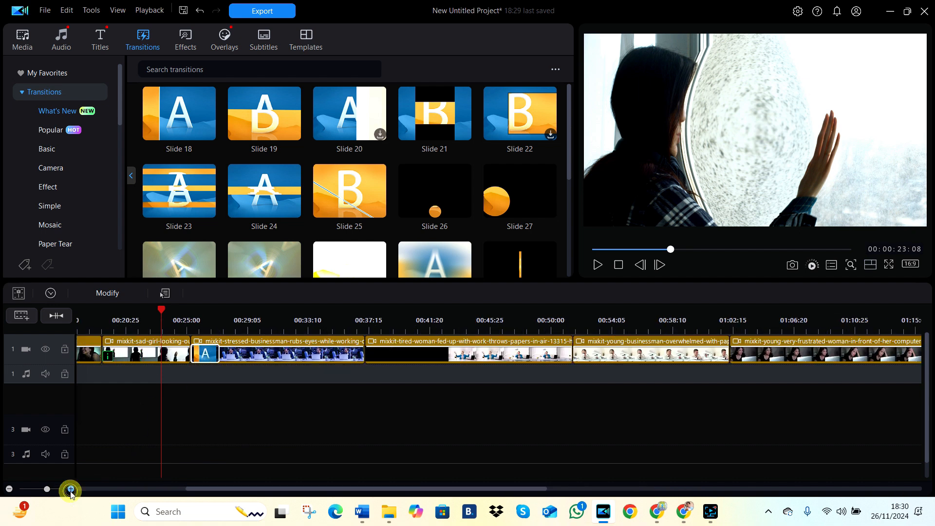
left_click(201, 356)
double_click(201, 357)
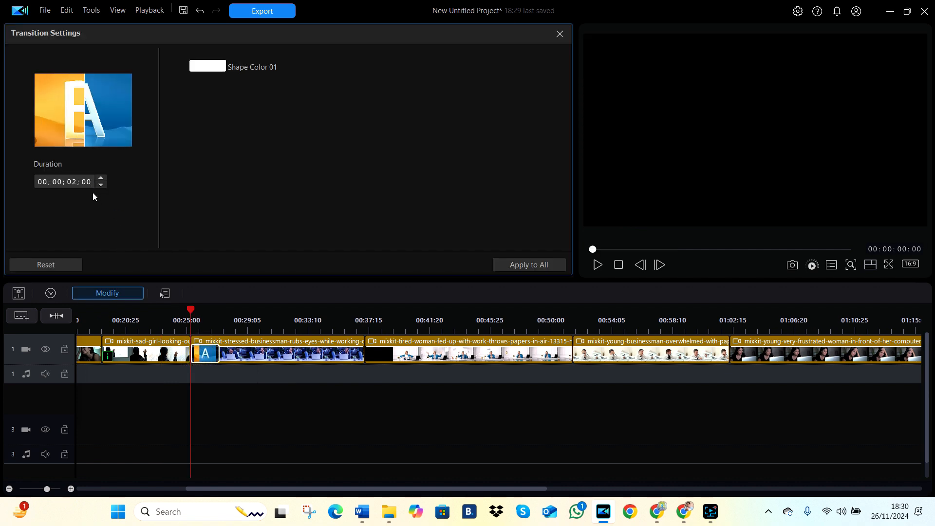
left_click(103, 179)
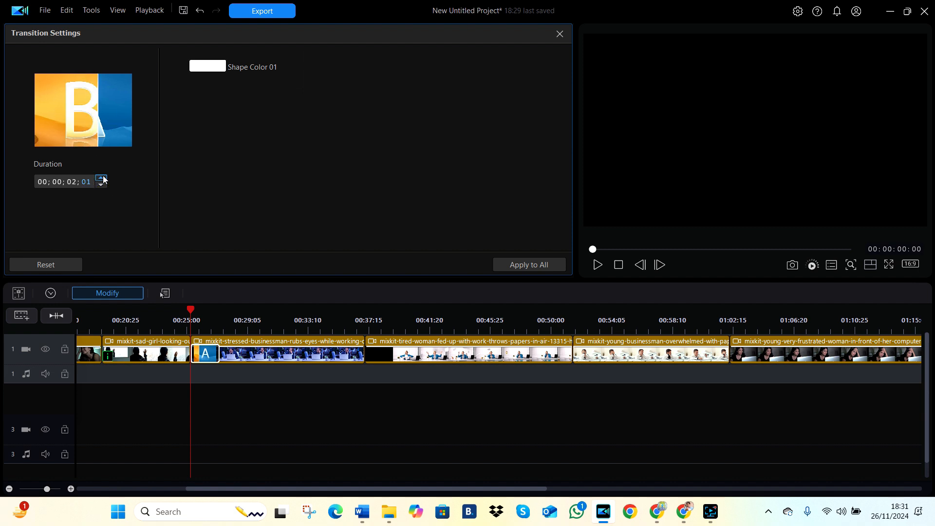
left_click(104, 179)
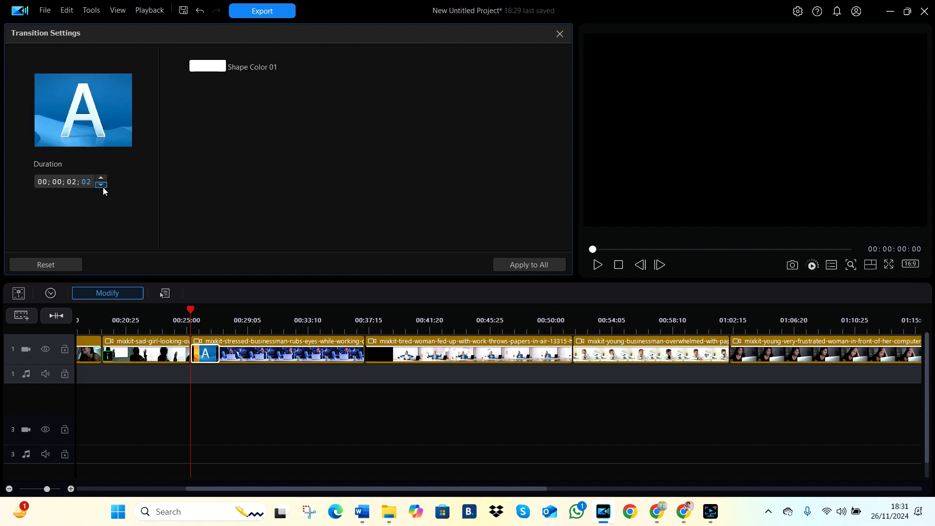
left_click(560, 34)
left_click(477, 425)
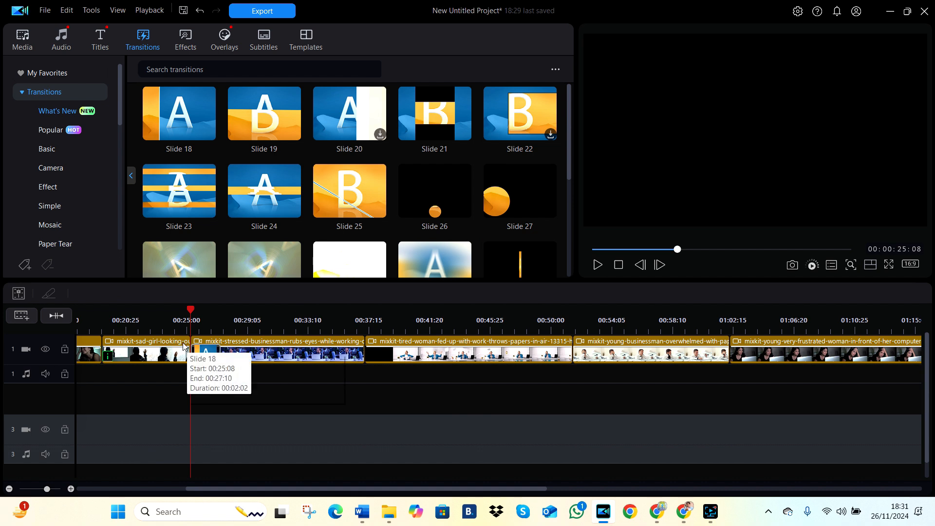
Step: Play the timeline from 00:00:24:13 to preview the transition into the stressed businessman clip
left_click(178, 323)
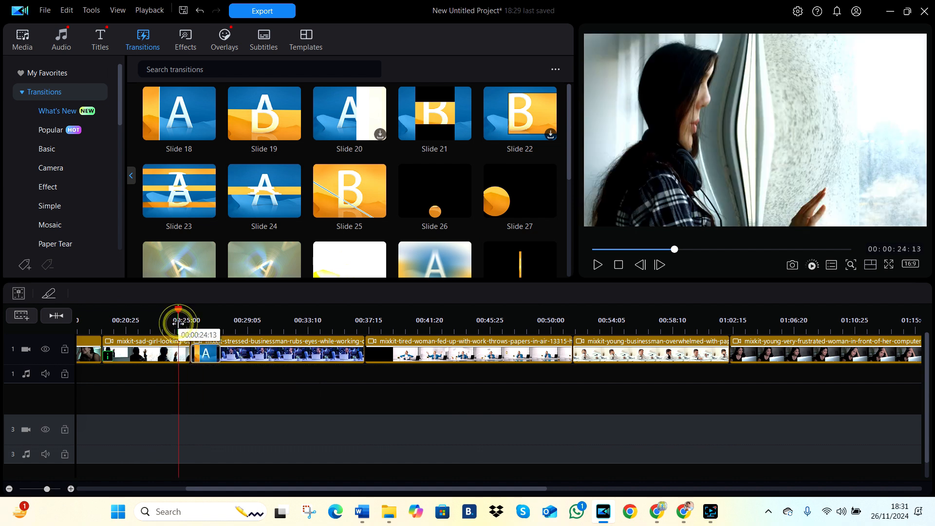
left_click(598, 265)
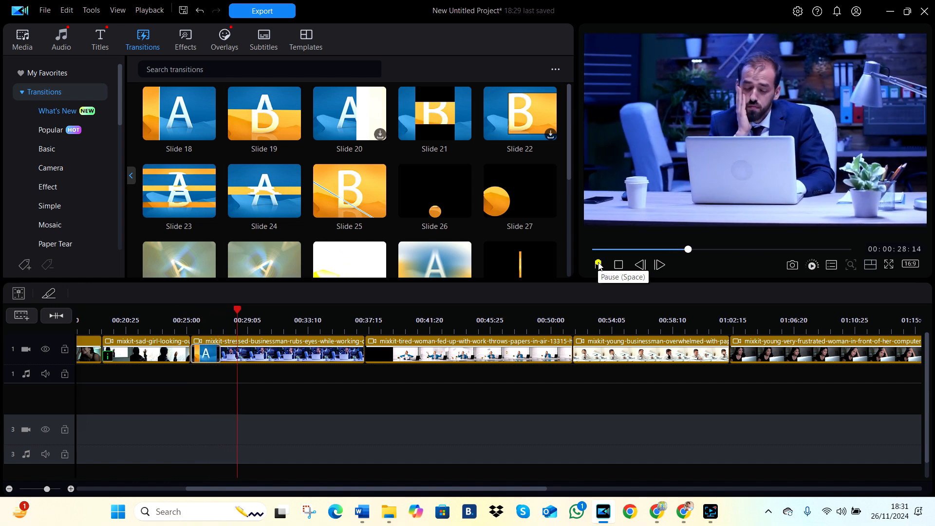
left_click(598, 264)
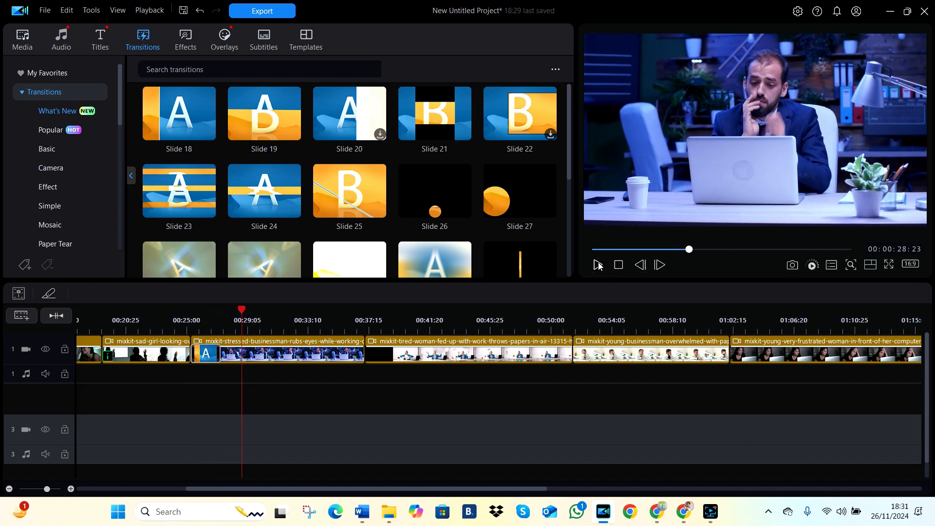
Step: Add the Switch 04 transition at the start of the tired woman clip and preview it from 00:00:36:26
left_click_drag(568, 165, 571, 195)
left_click_drag(453, 203, 379, 352)
left_click(359, 319)
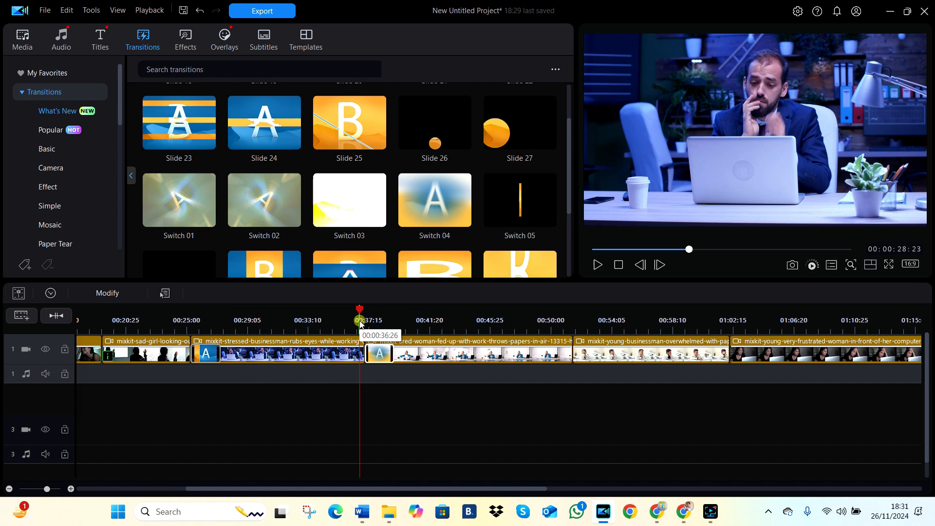
left_click(597, 265)
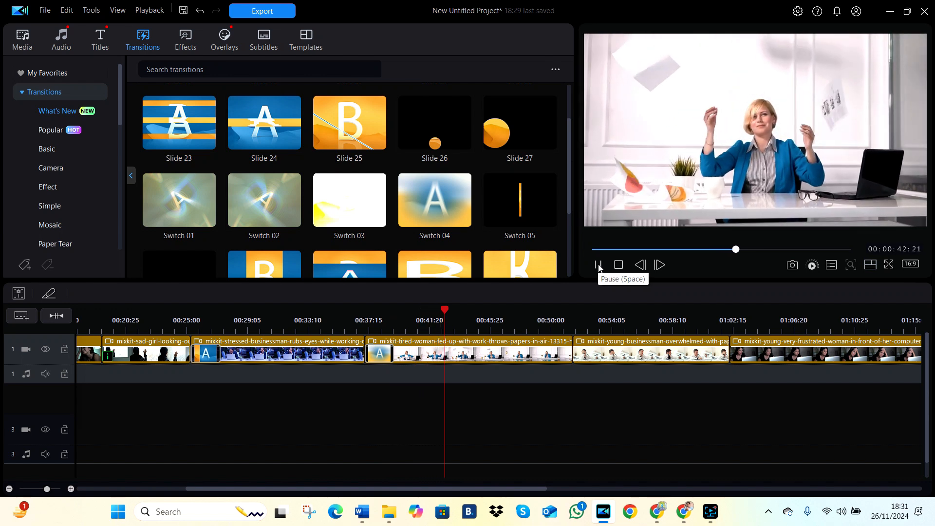
left_click(598, 266)
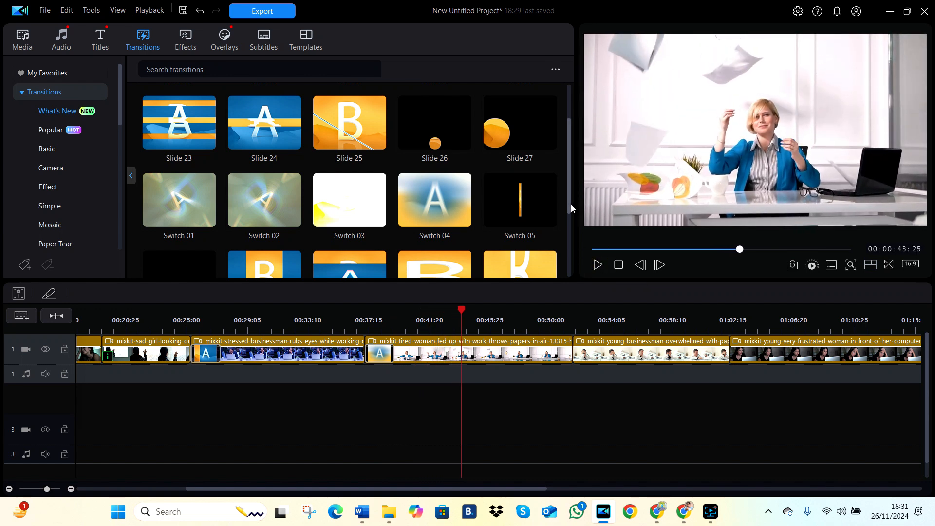
Step: Add the Switch 08 transition between the tired woman clip and the overwhelmed young businessman clip
left_click_drag(570, 203, 570, 261)
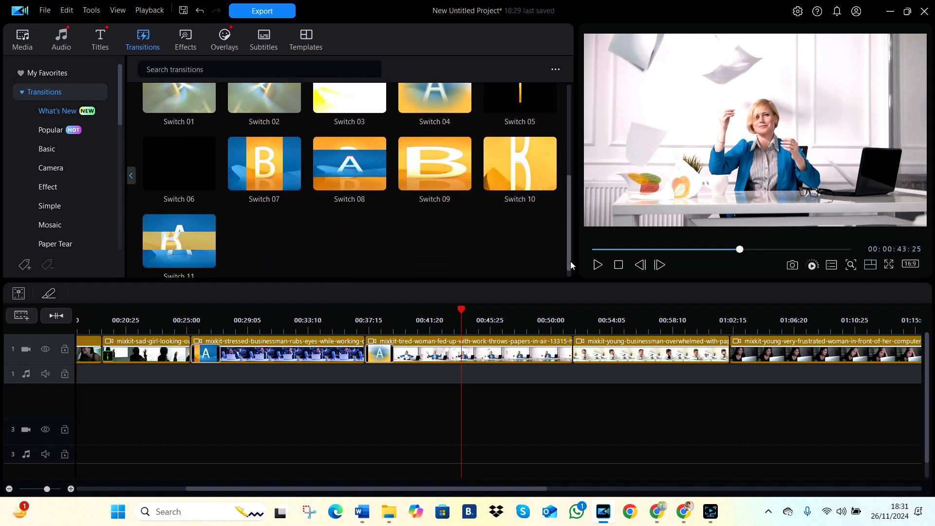
left_click(369, 173)
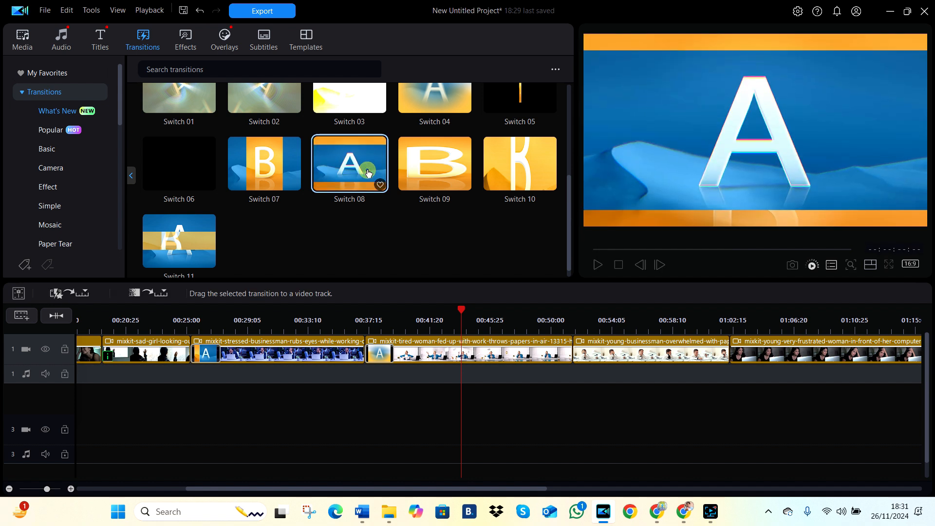
left_click_drag(368, 173, 572, 355)
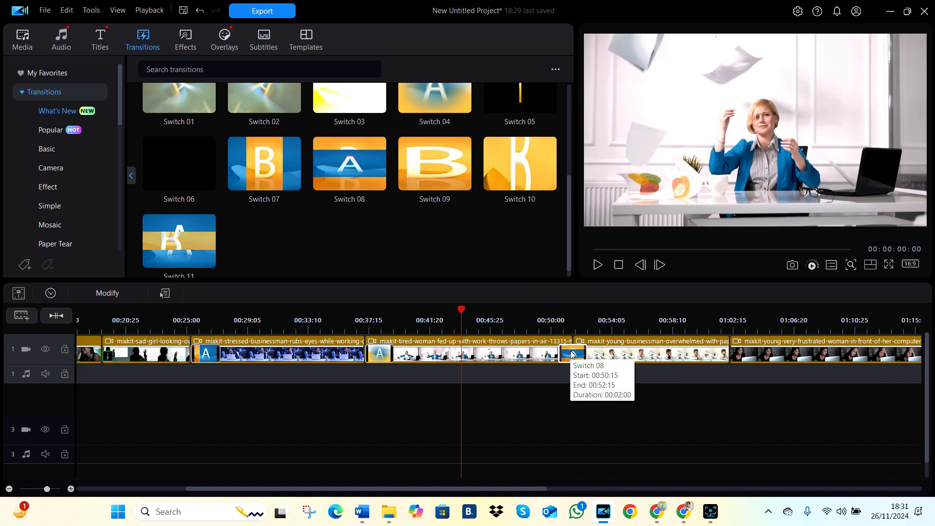
Step: Play the timeline from 00:00:48:09 to preview the transition into the overwhelmed young businessman clip
left_click(554, 320)
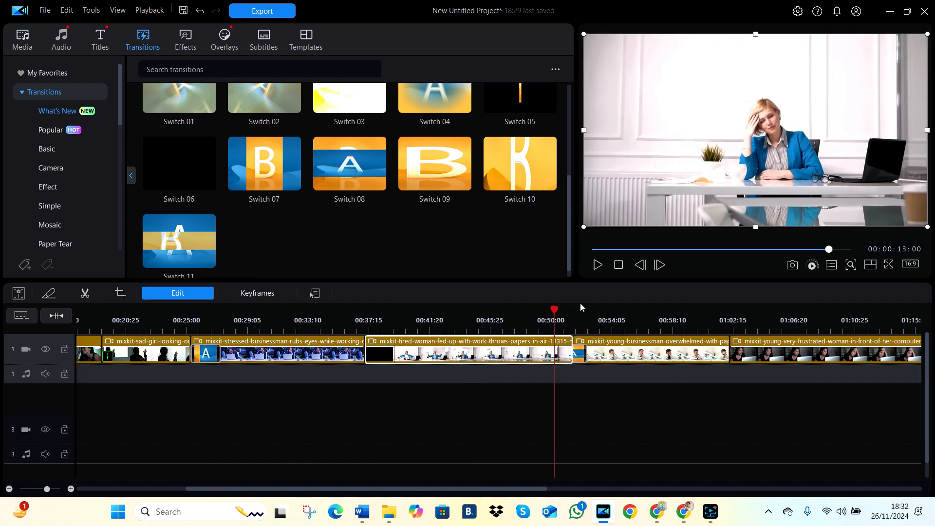
left_click(582, 388)
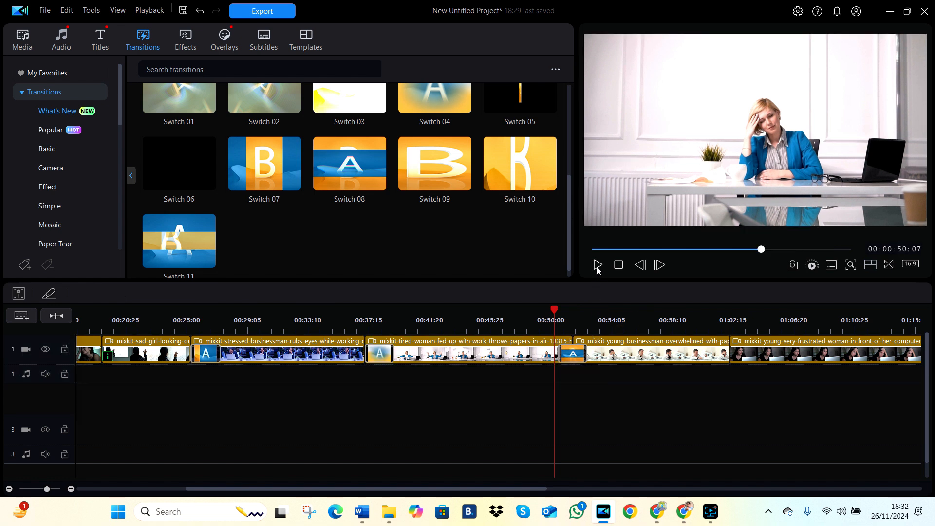
left_click(526, 312)
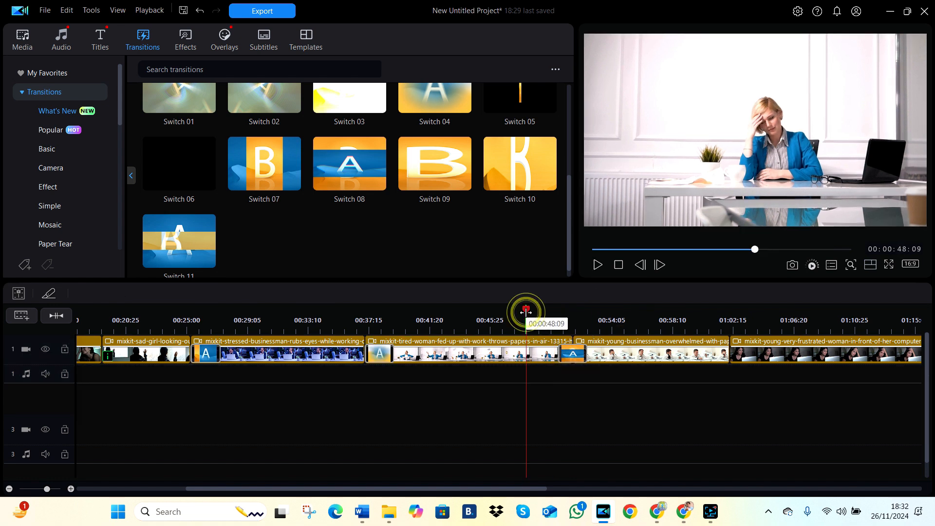
left_click(598, 265)
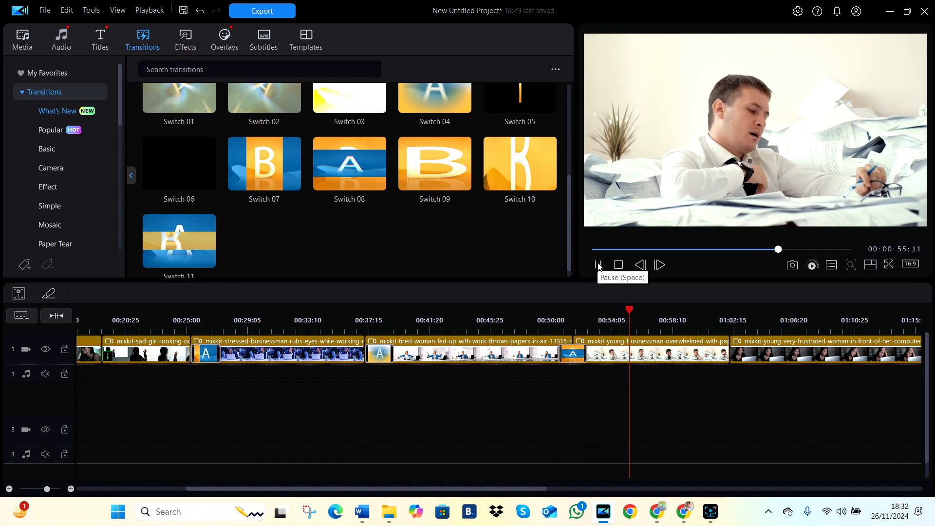
left_click(598, 265)
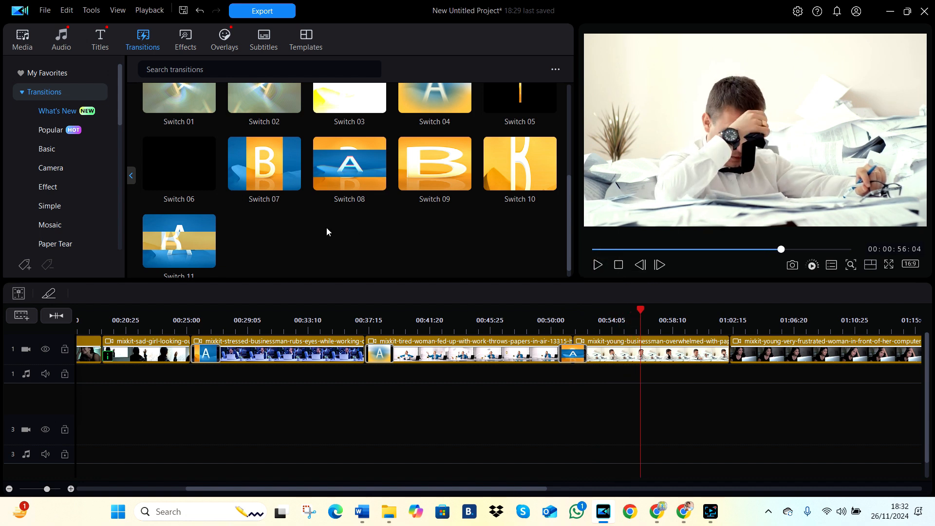
Step: Add the popular Switch 01 transition at the start of the sad girl clip and preview it from 00:00:18:28
left_click(59, 138)
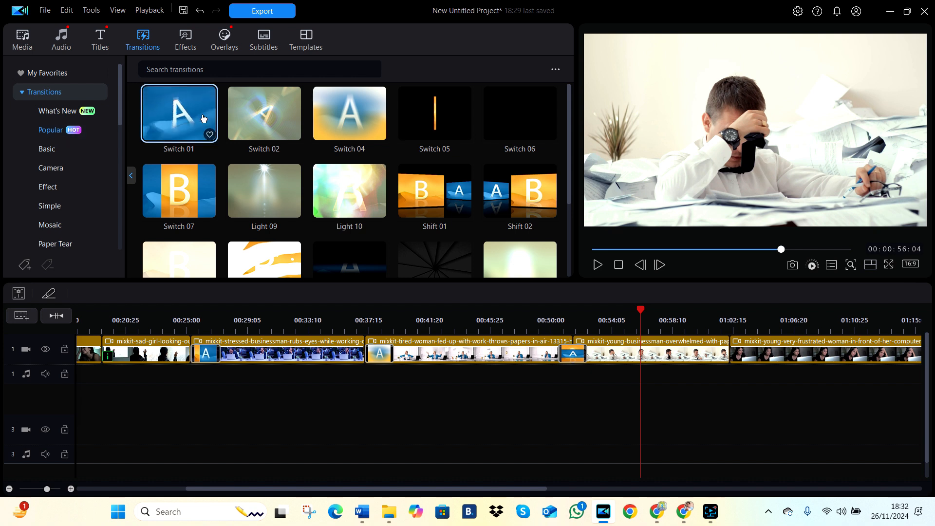
left_click_drag(204, 117, 127, 359)
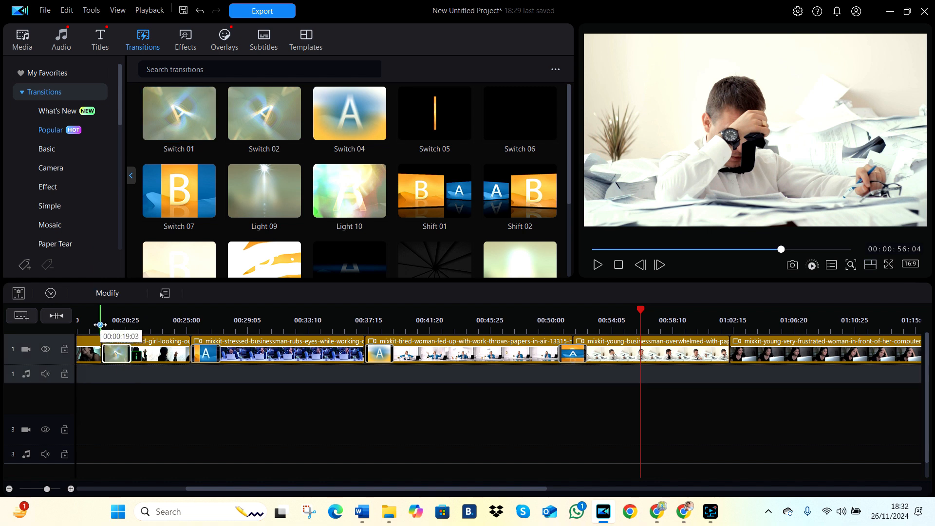
left_click(98, 320)
scroll(328, 474, "down", 1)
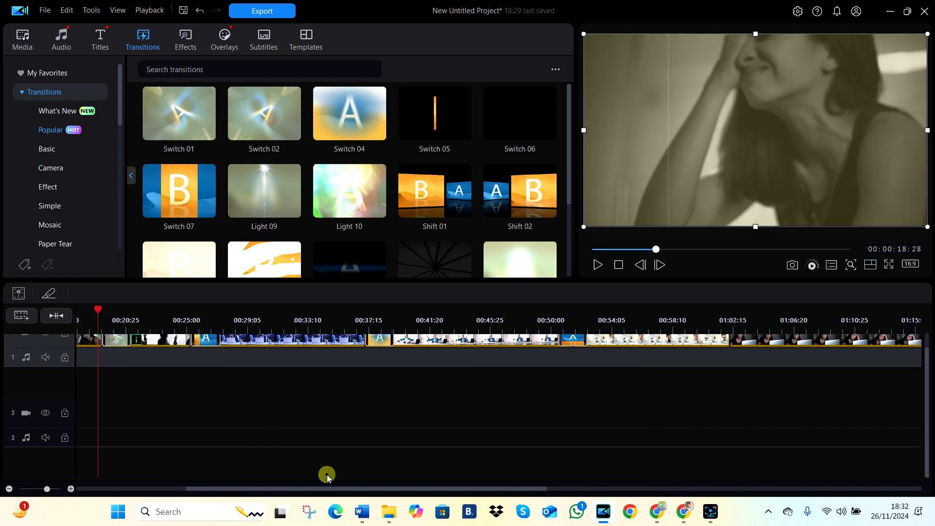
left_click(598, 265)
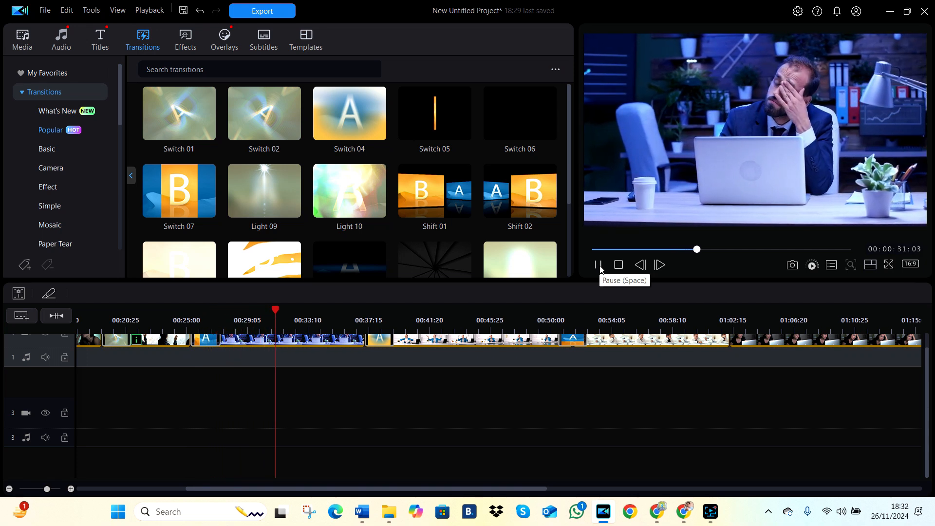
left_click(599, 265)
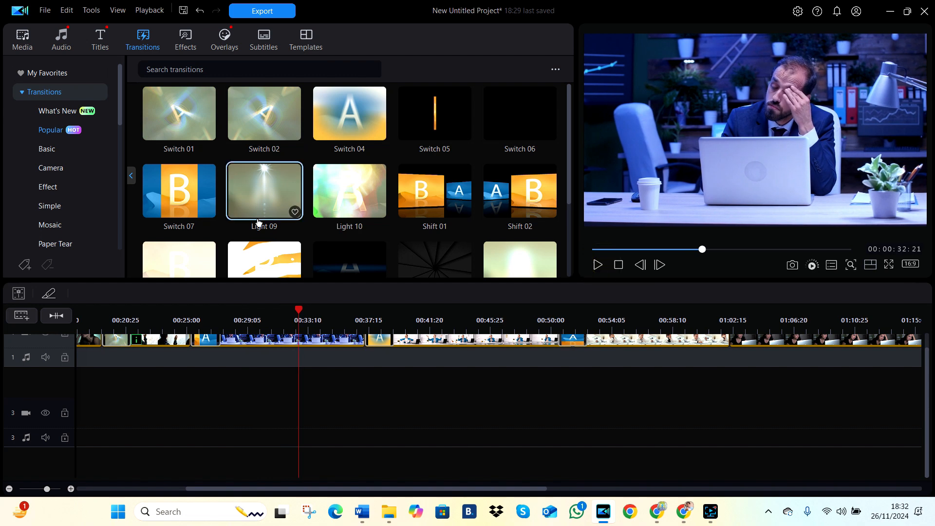
Step: Add the Effect 08 transition at the start of the very frustrated woman clip and preview it from about 00:01:01:29
left_click(51, 168)
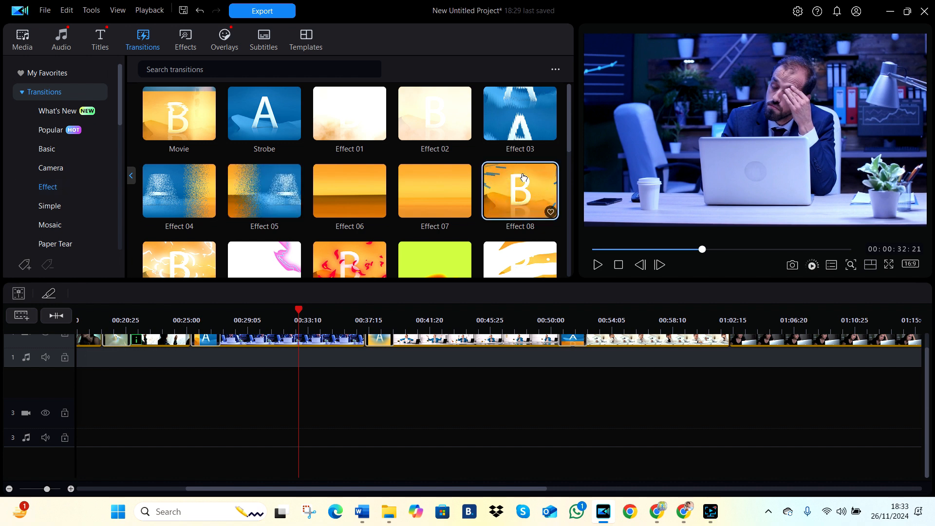
left_click_drag(522, 177, 752, 353)
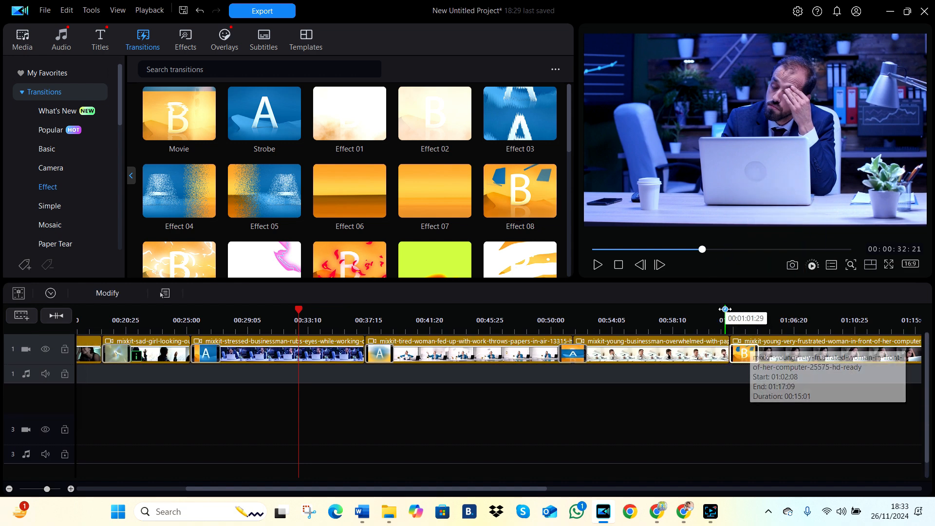
left_click(724, 309)
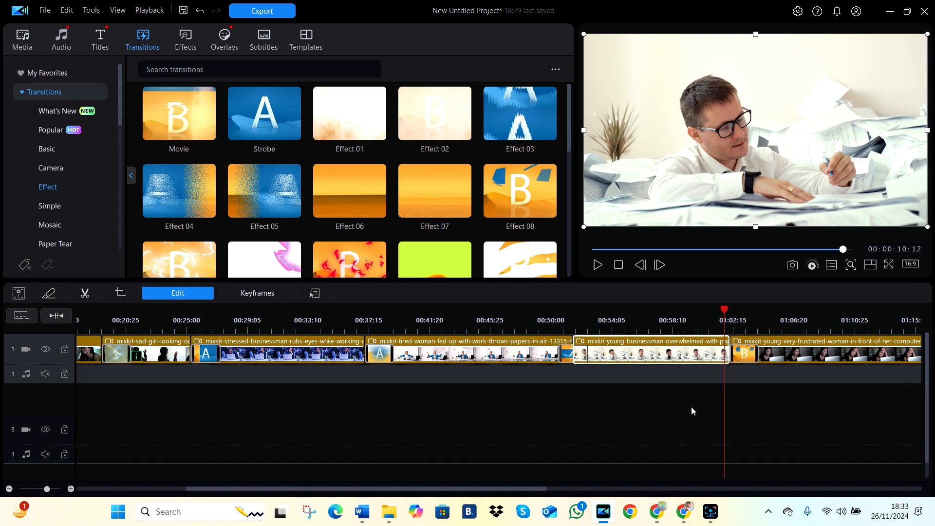
left_click(676, 404)
left_click(596, 268)
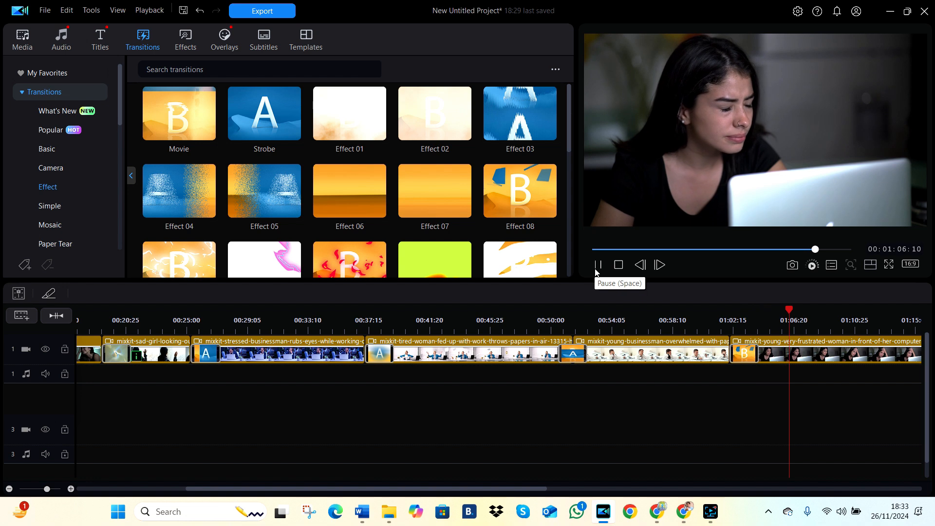
left_click(595, 268)
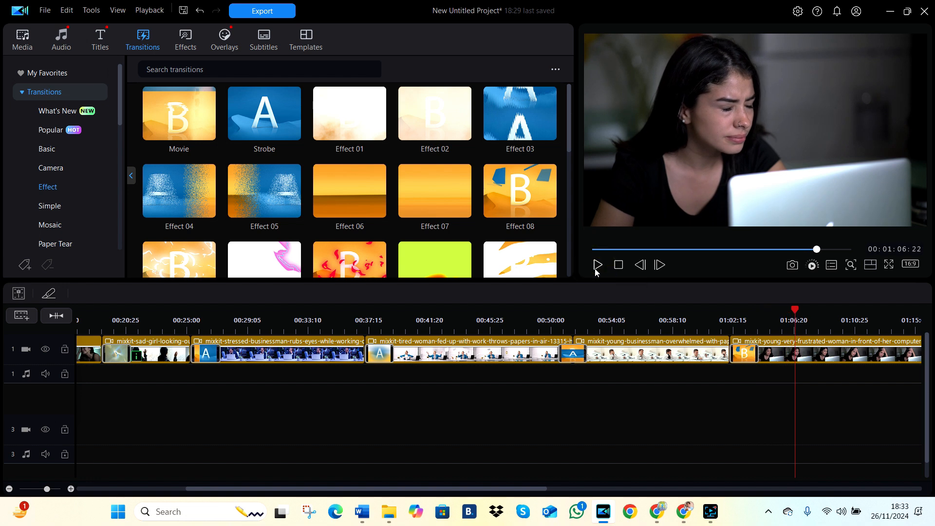